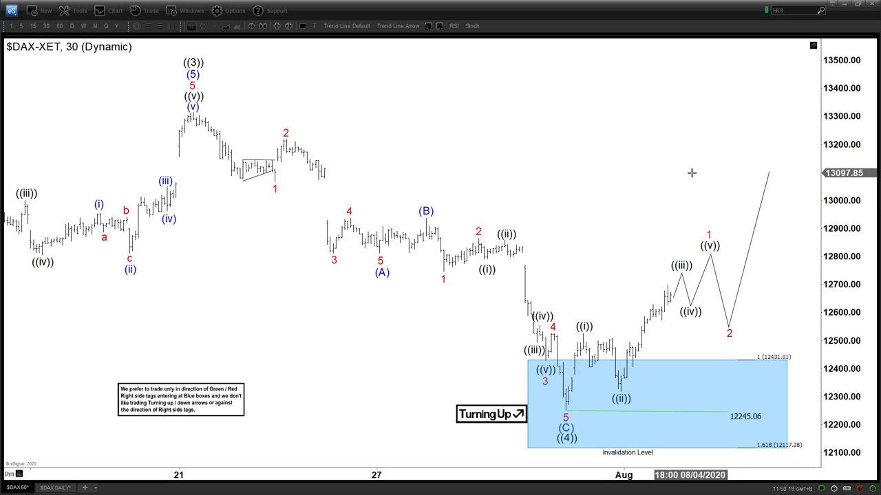
Show the $DAX daily chart with the ((3)) and ((4)) wave labels.
click(61, 487)
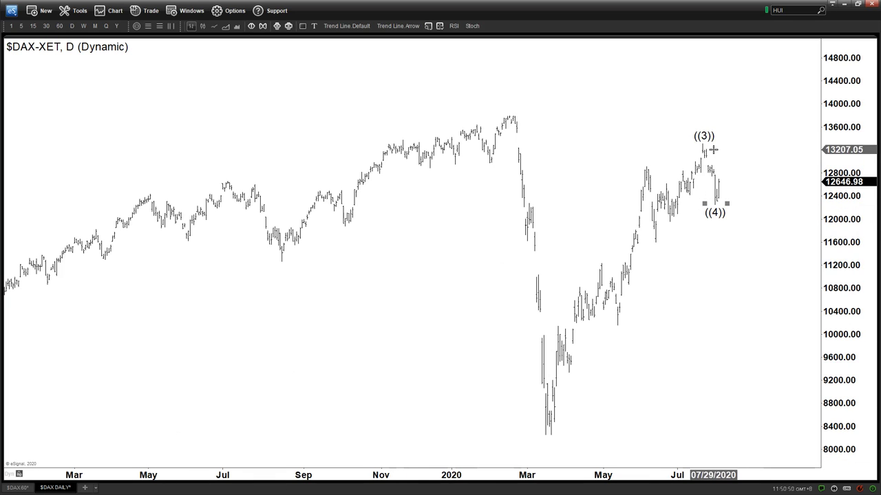
Zoom into the daily chart and place a 3.16 text label just below the March low.
click(23, 488)
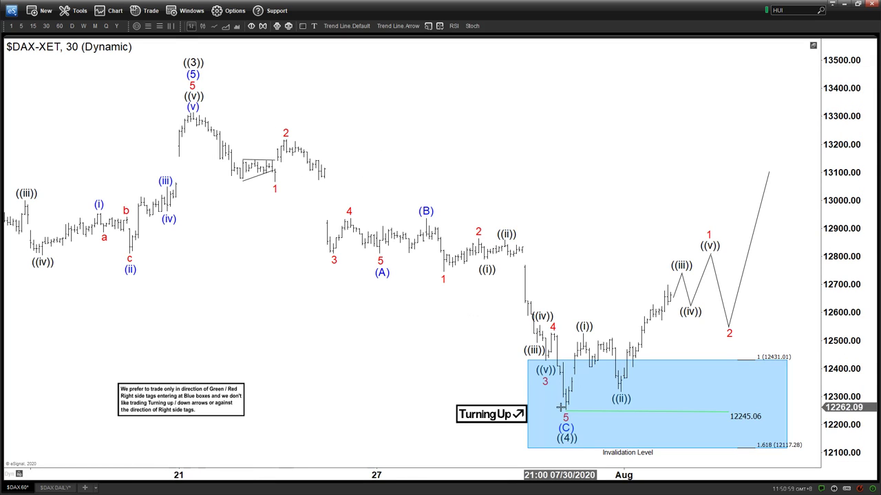
click(54, 487)
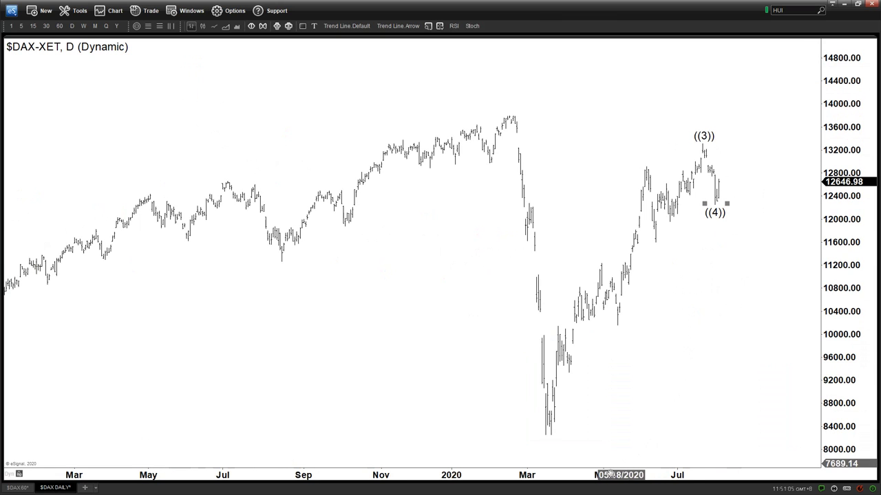
scroll(547, 461, up, 2)
click(479, 145)
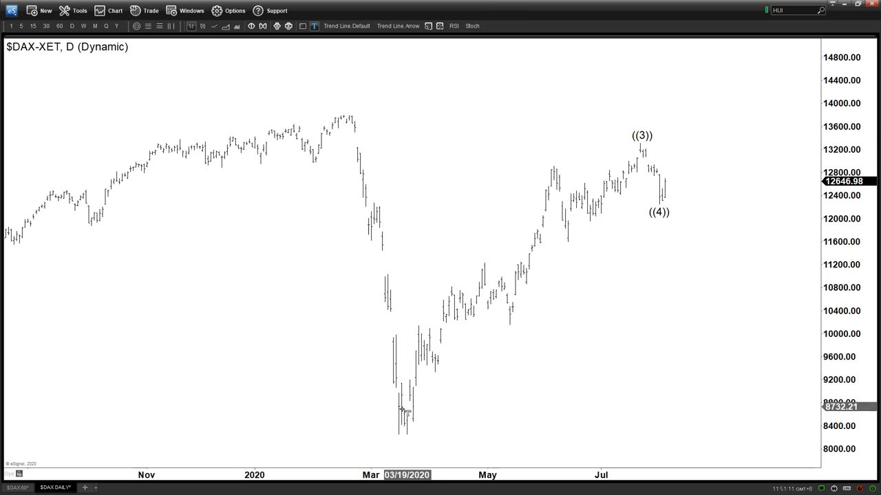
click(396, 445)
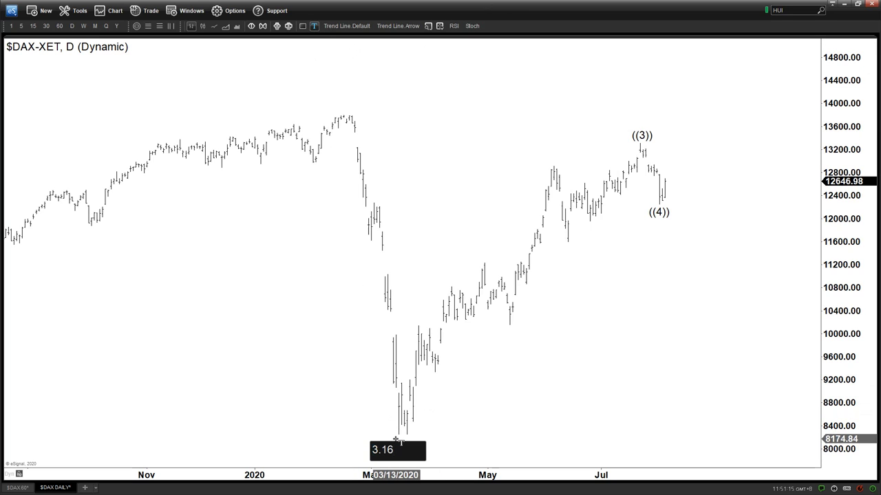
click(396, 450)
drag(404, 444, 410, 441)
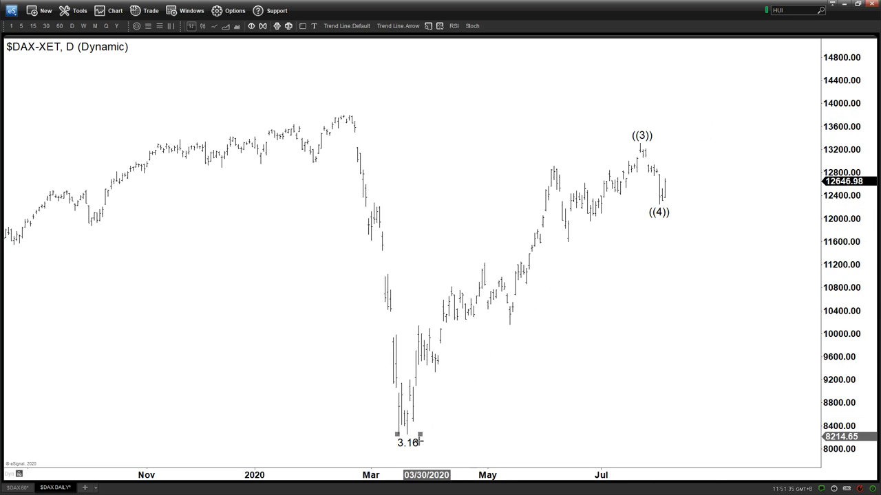
Compare the 30-minute and daily charts, cancelling an arrow started from the March low.
click(24, 490)
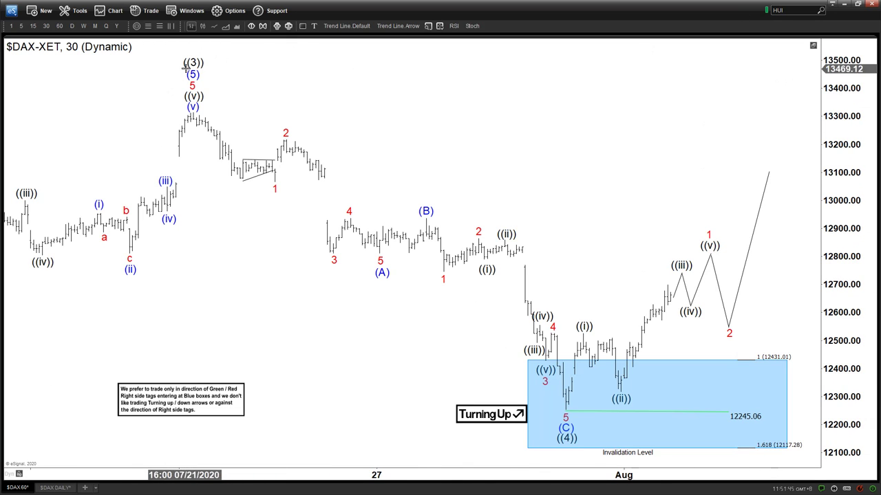
click(66, 488)
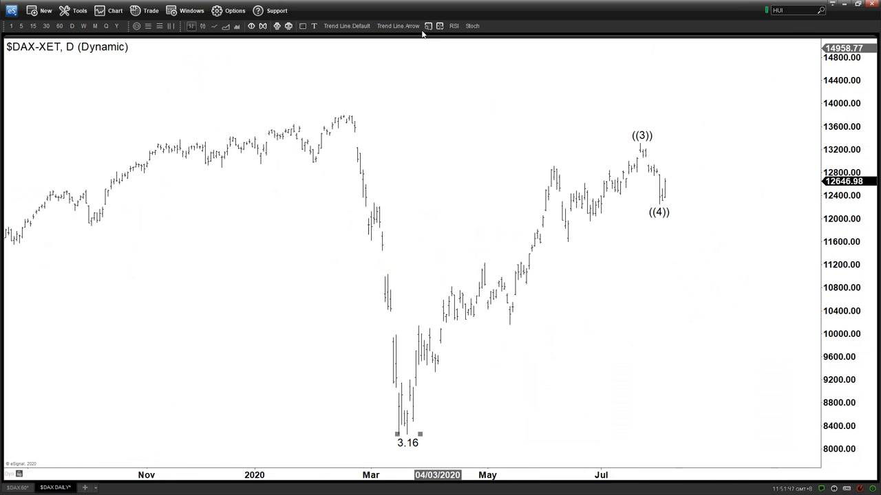
drag(399, 430, 755, 64)
key(Escape)
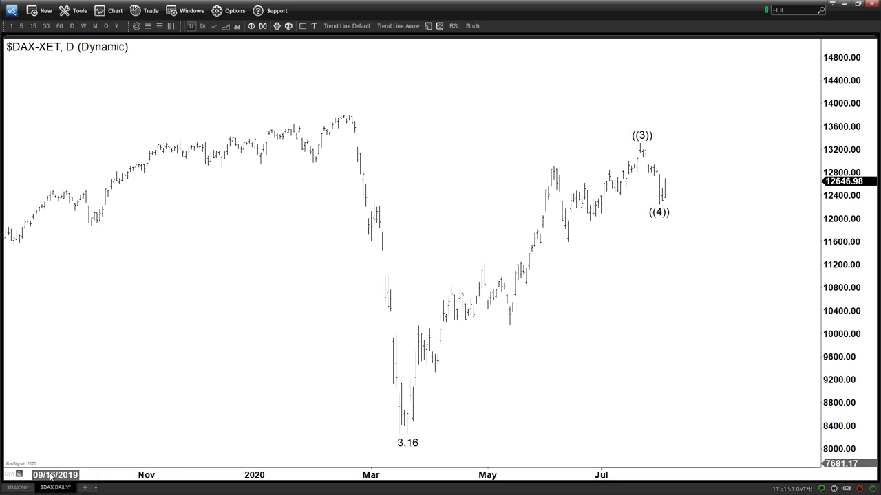
click(17, 488)
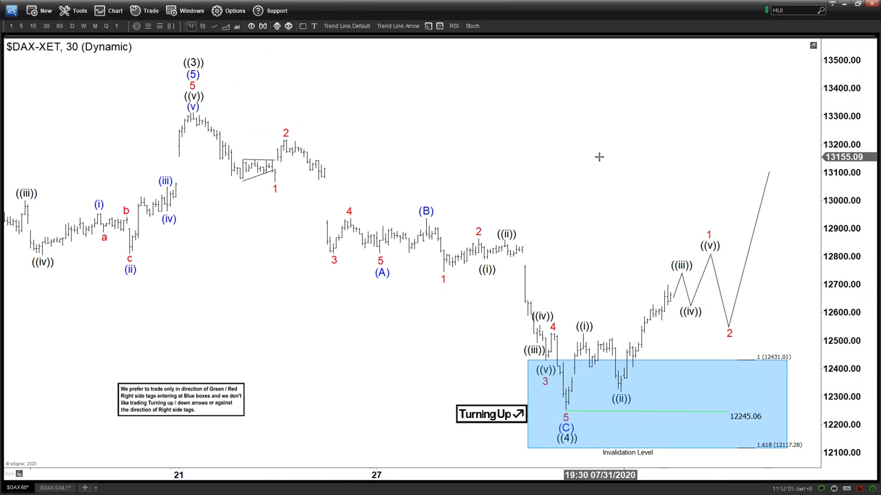
click(55, 487)
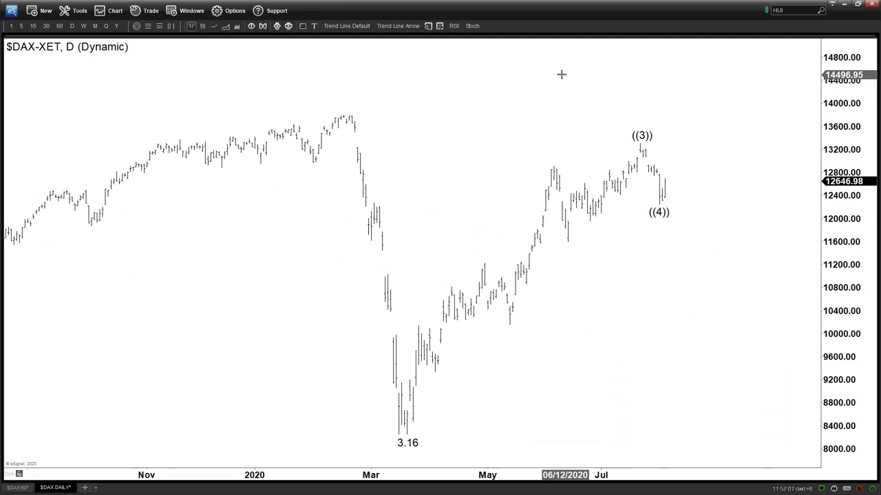
Draw a blue Trend Line Arrow pointing down right of ((4)), discarding the extra second arrow.
click(402, 27)
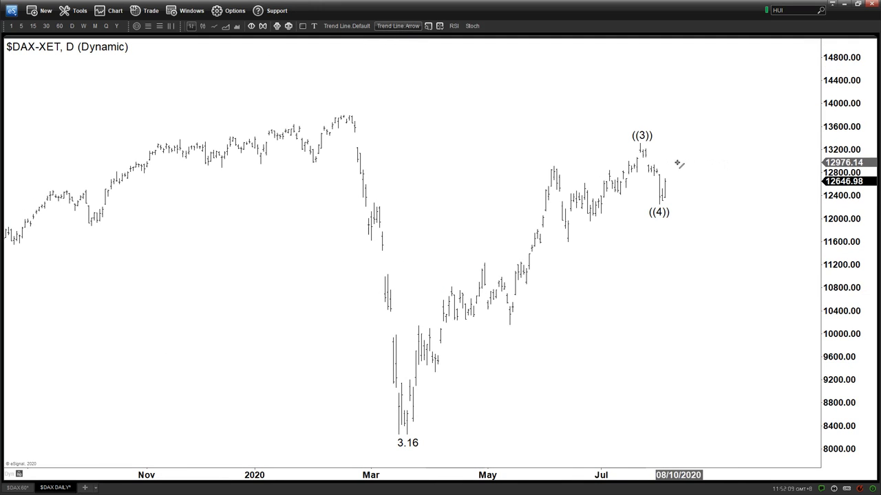
drag(673, 166, 686, 251)
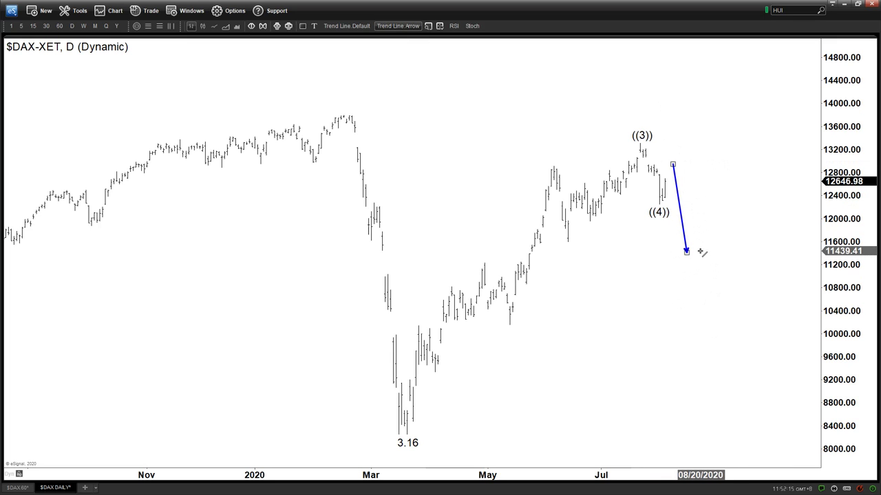
drag(681, 158, 711, 260)
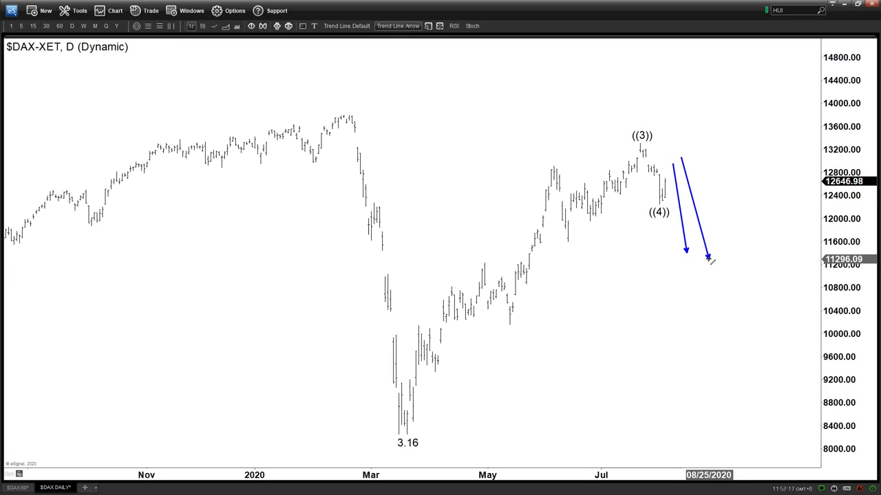
key(Escape)
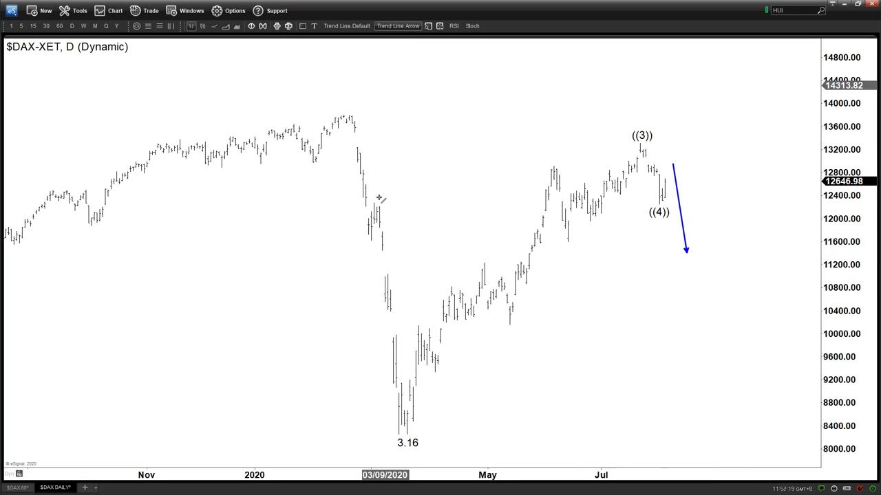
drag(404, 433, 635, 145)
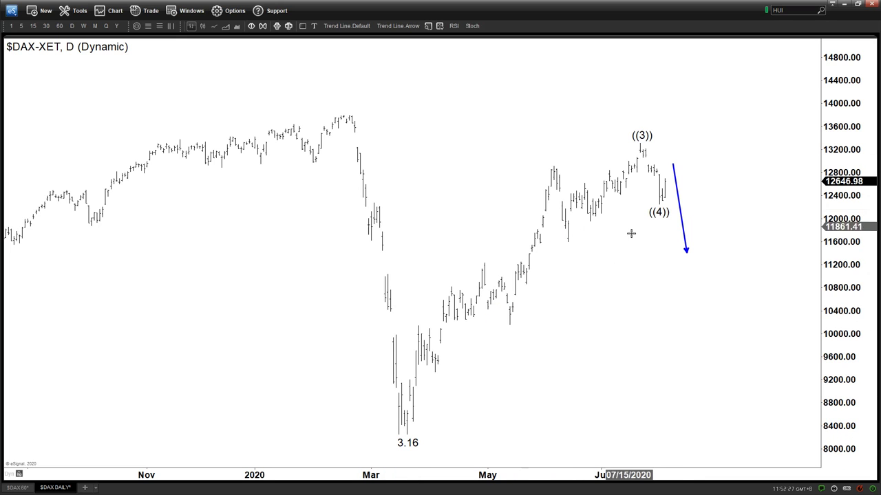
Return to the 30-minute DAX chart showing the ((4)) low inside the 12431–12117 zone.
click(17, 487)
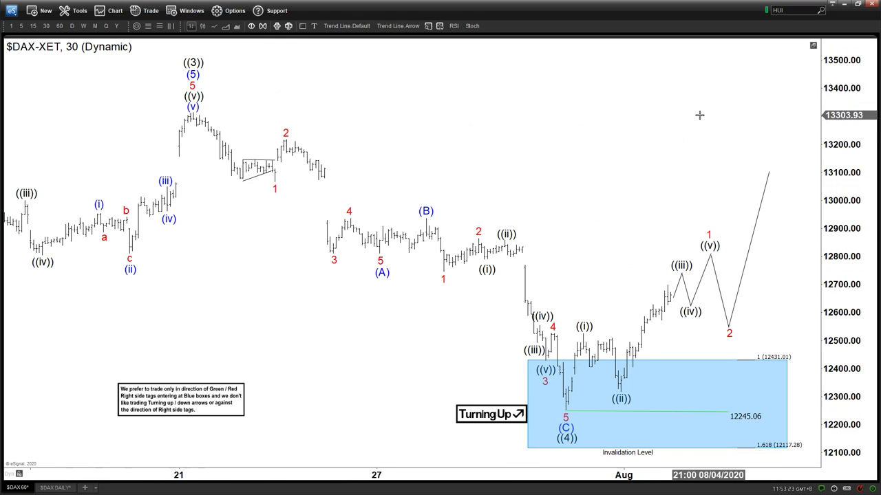
Draw a Fibonacci extension from the (C) low, ((i)) high and ((ii)) low, then delete it.
scroll(698, 115, right, 3)
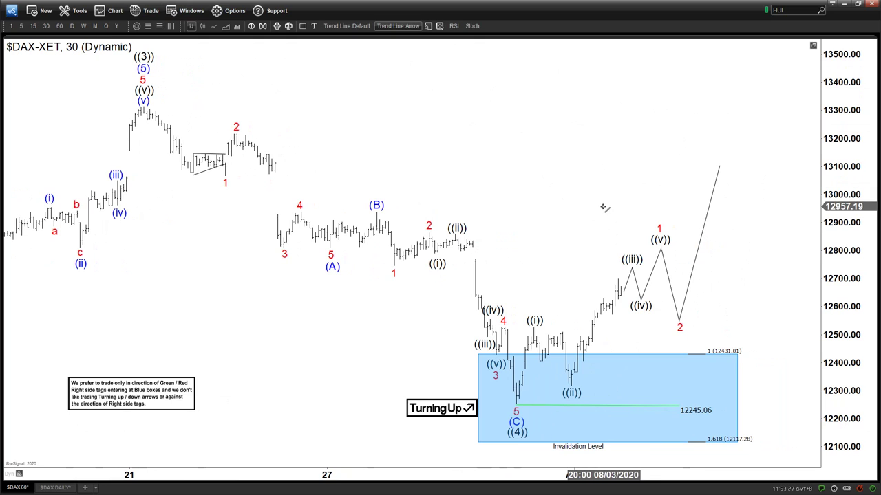
click(158, 27)
click(516, 409)
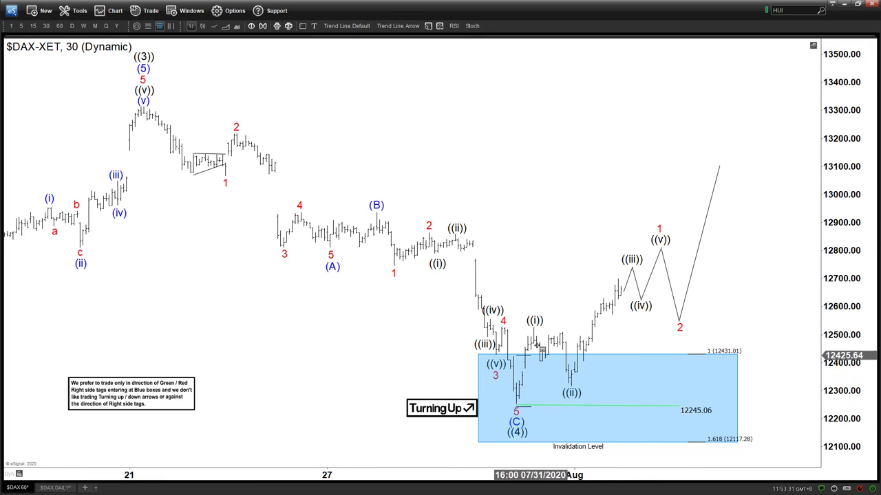
click(535, 327)
click(604, 385)
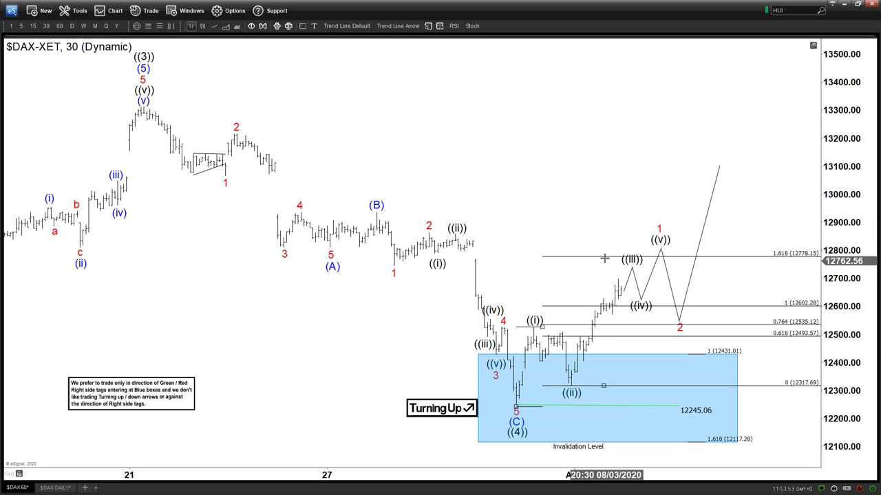
right_click(568, 259)
click(594, 346)
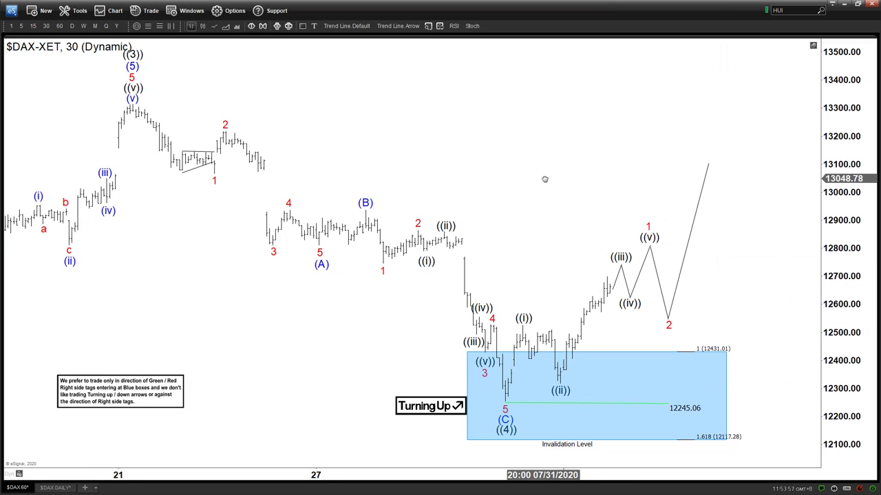
Draw blue arrows from the wave 5 low up to ((v)) and the next leg toward 13100.
click(398, 25)
mouse_move(503, 404)
mouse_down()
mouse_move(527, 387)
mouse_move(650, 239)
mouse_move(666, 331)
mouse_move(706, 194)
mouse_move(730, 168)
mouse_up()
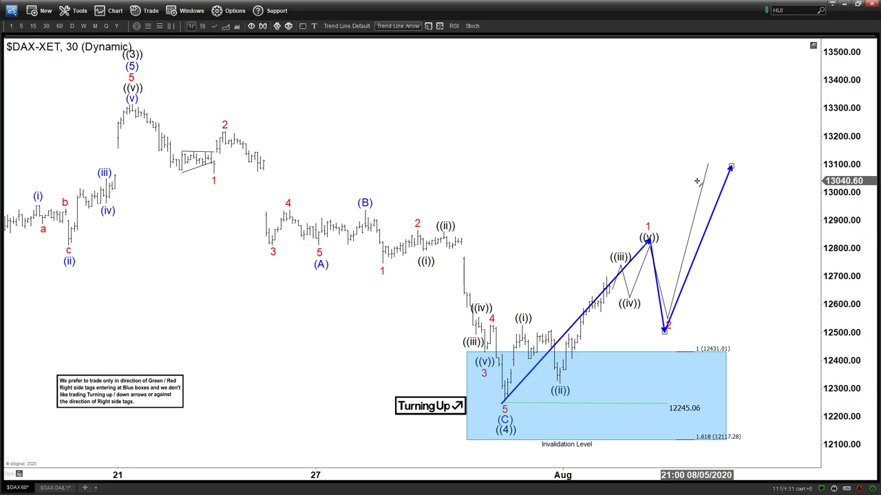
mouse_move(679, 321)
mouse_down()
mouse_move(783, 226)
mouse_move(808, 41)
mouse_move(803, 51)
mouse_up()
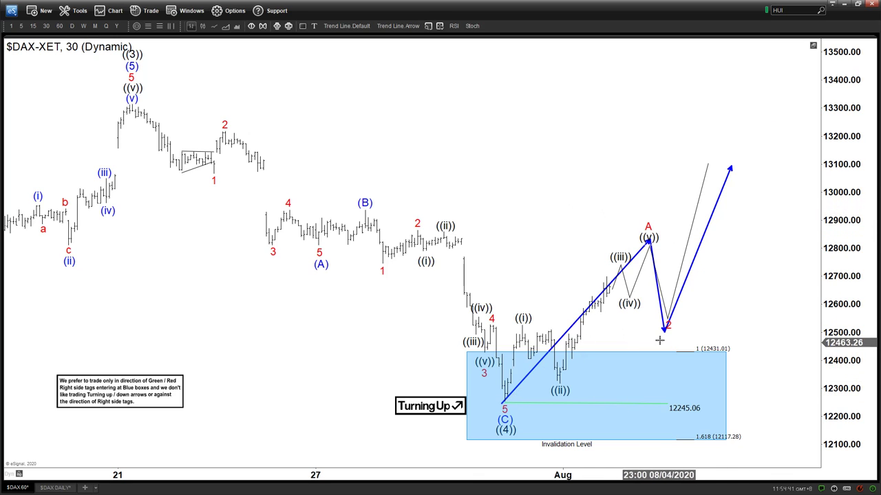
Confirm B and C labels, move ((4)) onto the green line, and add (X) above C.
key(Return)
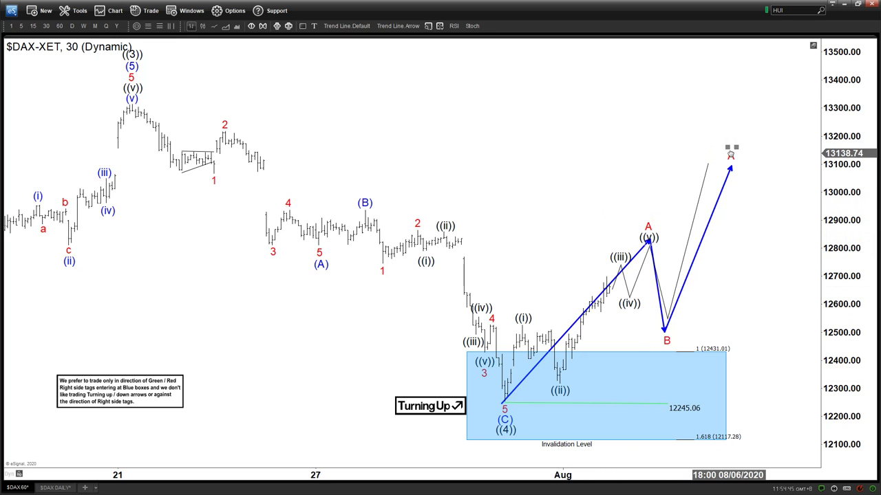
text(C)
key(Return)
drag(502, 430, 594, 412)
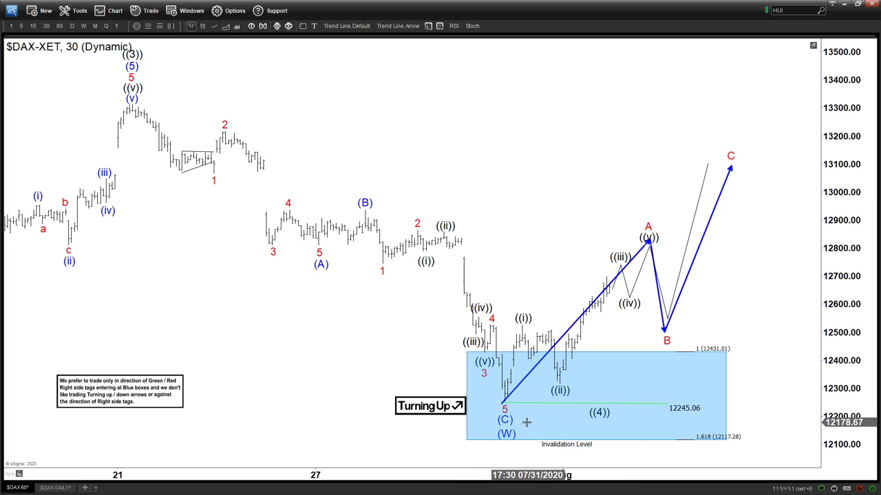
drag(515, 431, 746, 133)
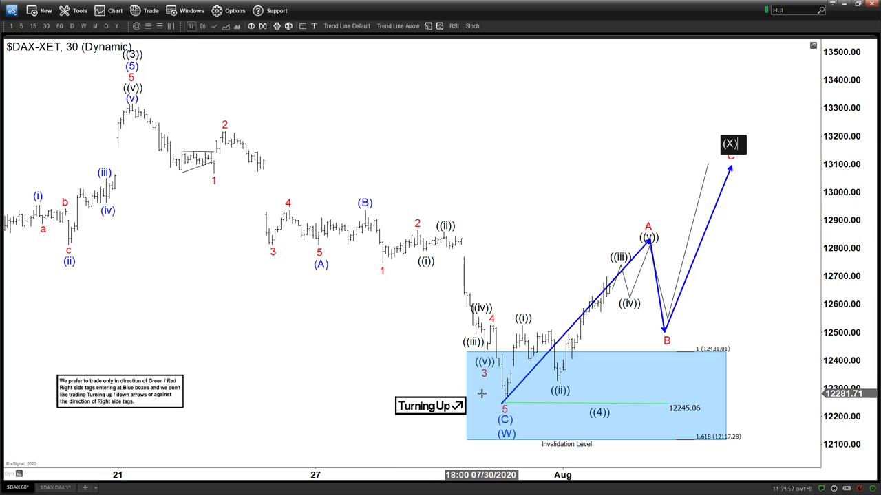
key(Escape)
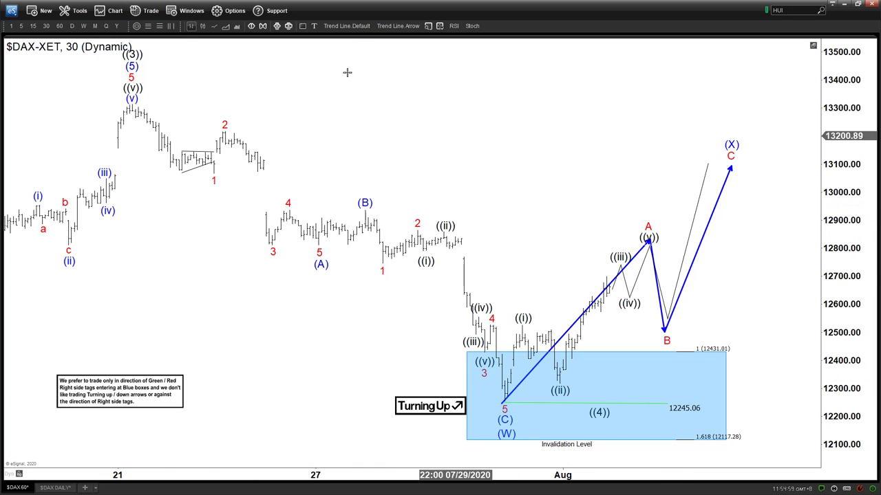
Draw a grey trend line from C down to about 12100.
click(346, 26)
drag(734, 164, 775, 442)
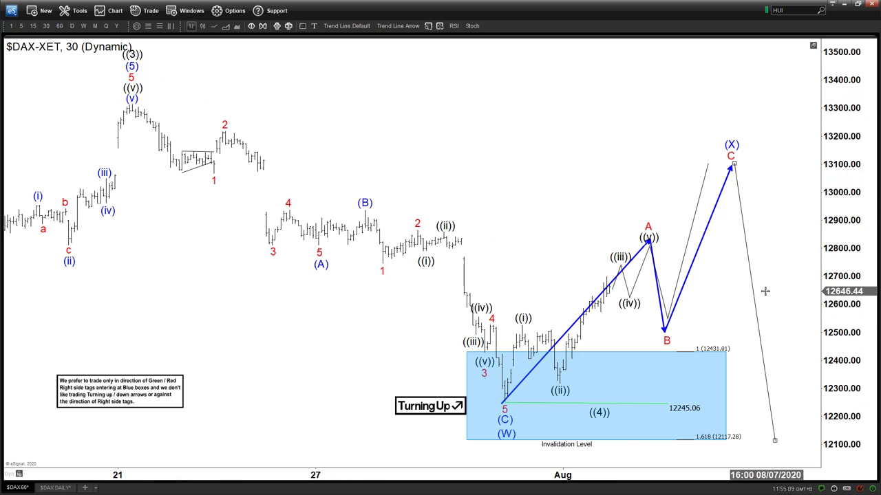
right_click(747, 244)
Raise the first blue arrow and reposition the A, ((ii)), B, C, ((iii)) and (X) labels.
key(Escape)
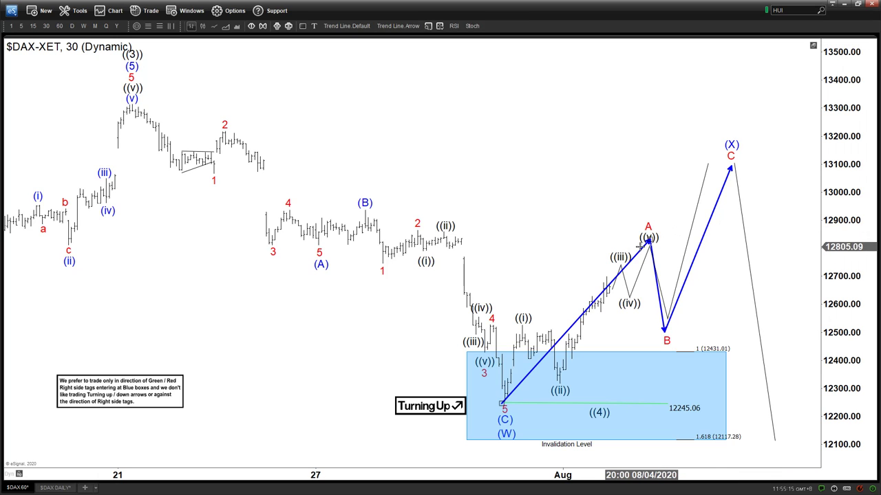
drag(642, 245, 667, 94)
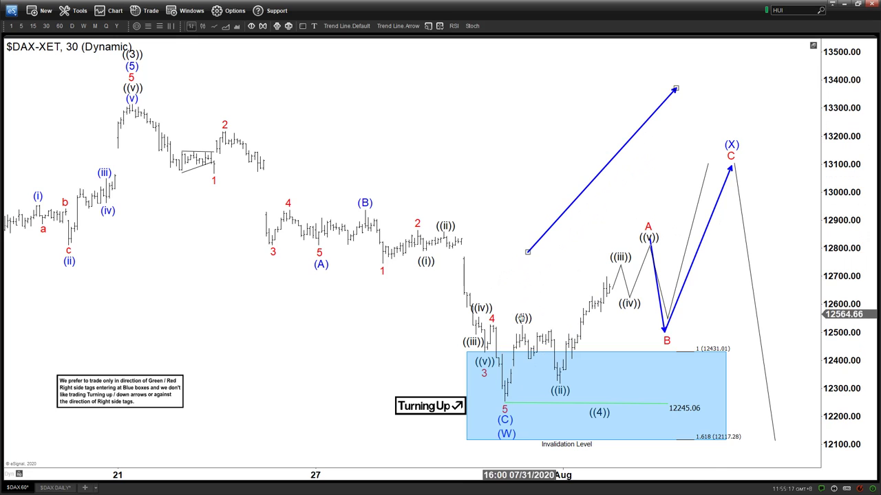
drag(647, 227, 519, 319)
drag(555, 391, 580, 217)
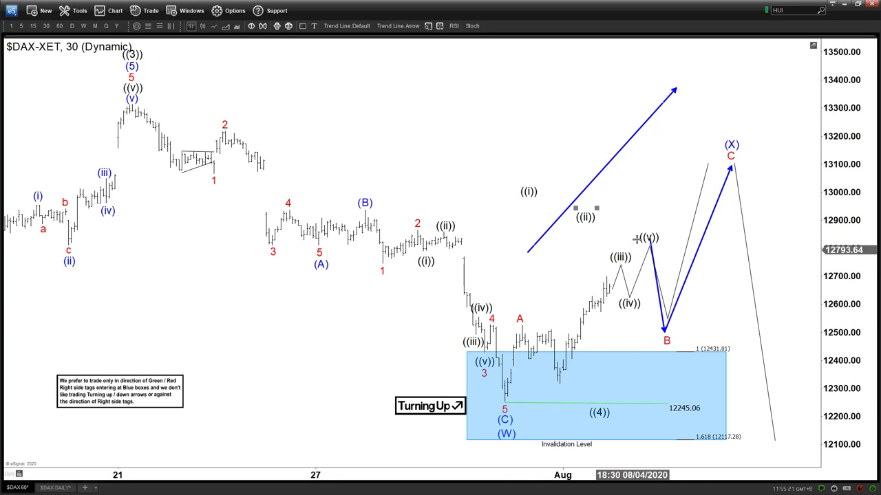
drag(665, 336, 556, 392)
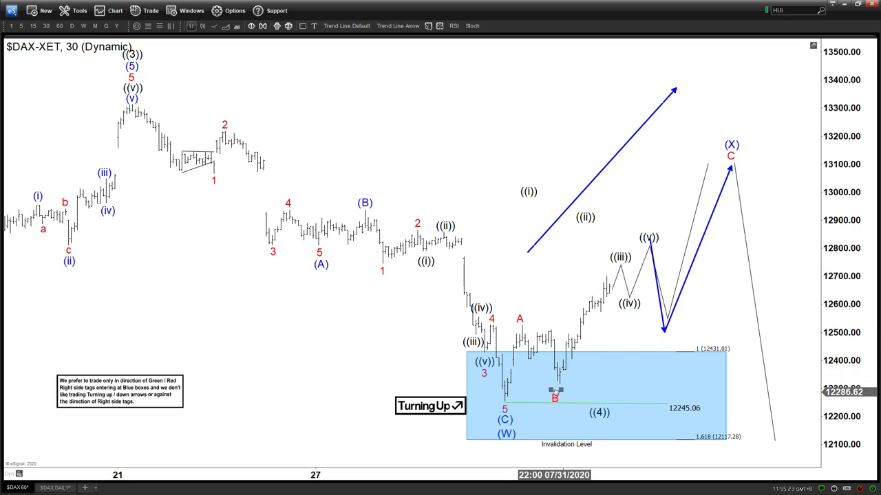
drag(730, 155, 644, 173)
drag(732, 145, 603, 257)
Delete the blue down-arrow and move the C label to the rising arrow's tip.
drag(657, 293, 623, 338)
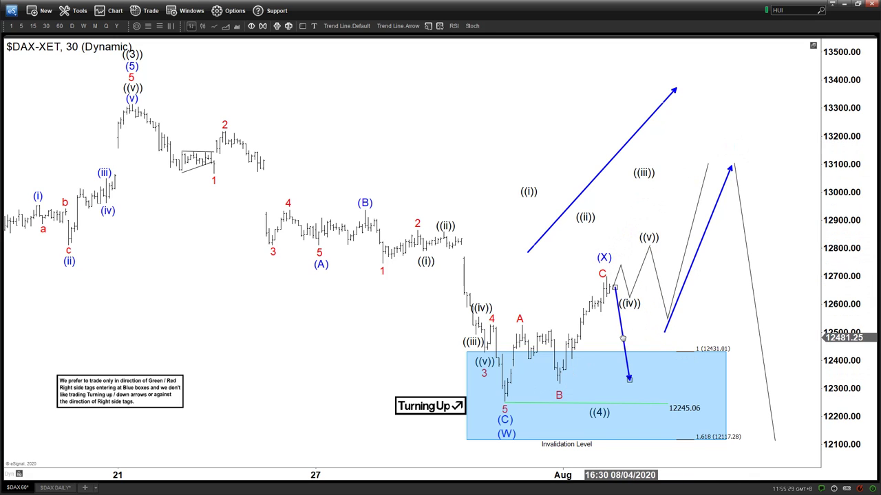
drag(628, 380, 638, 425)
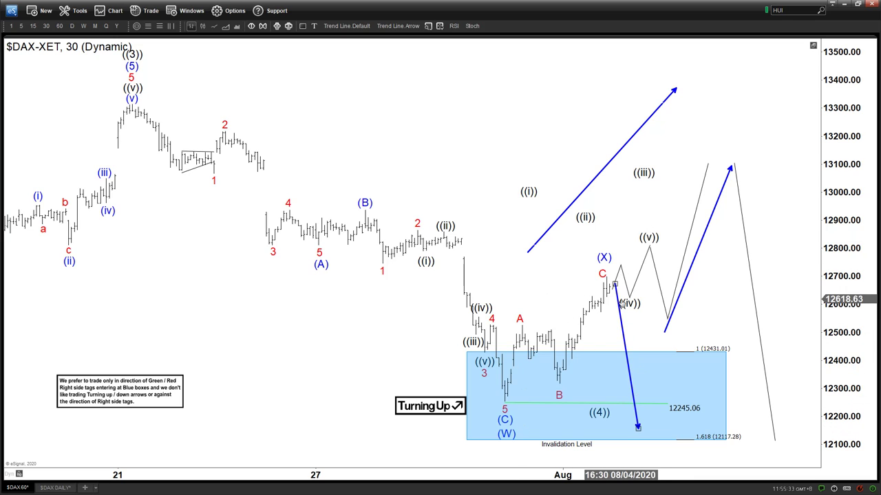
right_click(622, 324)
click(643, 411)
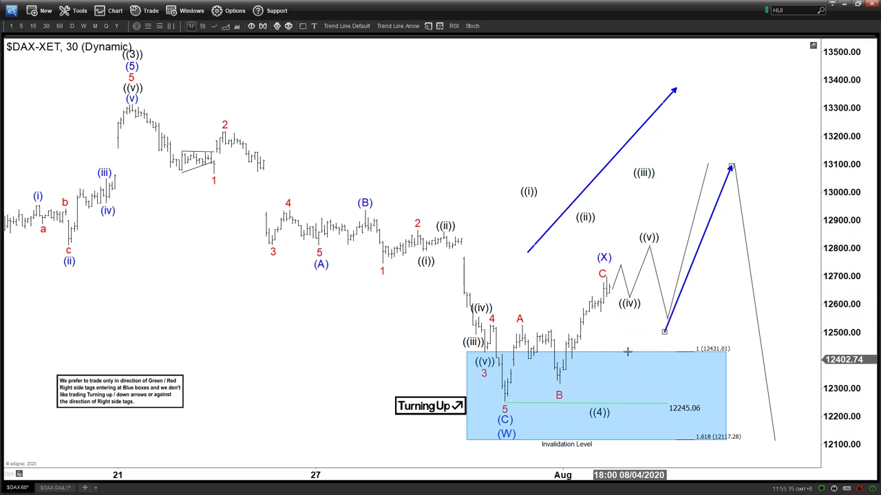
drag(609, 275, 734, 159)
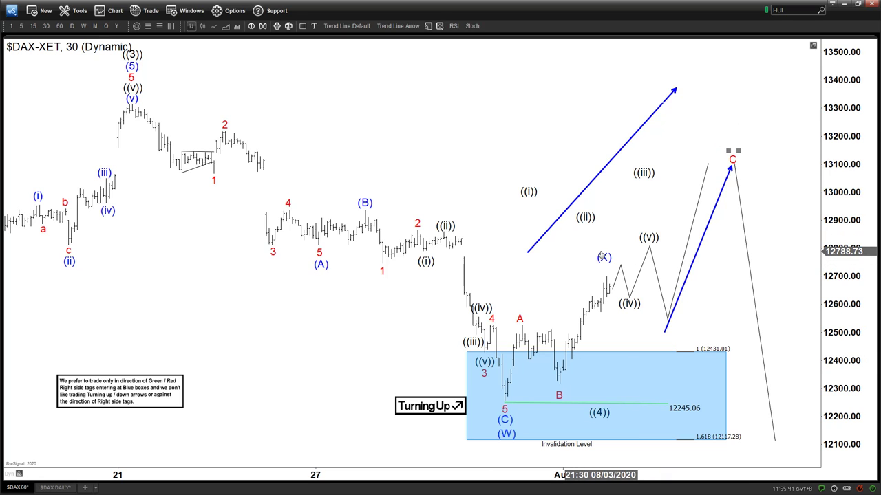
Move the (X) label directly above C at the 13100 rally target.
drag(601, 256, 732, 143)
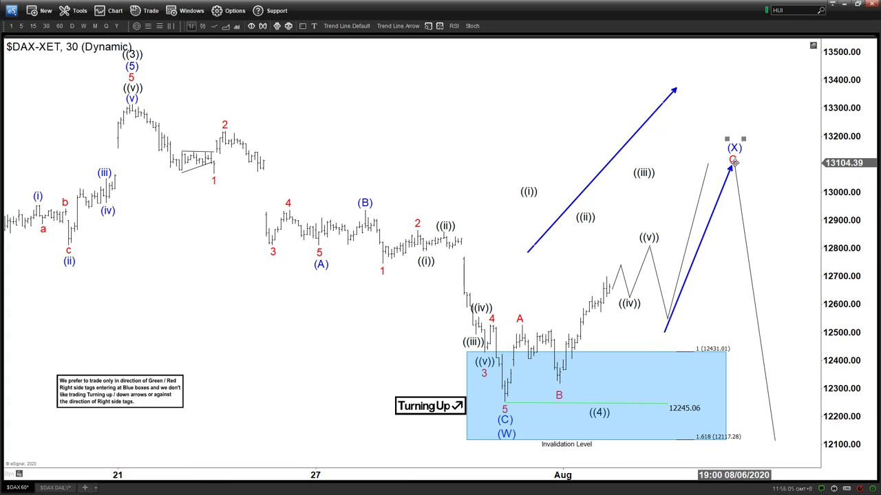
Draw Fibonacci retracement levels from the 13310.47 high down to the 12257.18 low.
click(148, 26)
mouse_move(132, 104)
mouse_down()
mouse_move(526, 385)
mouse_move(527, 400)
mouse_up()
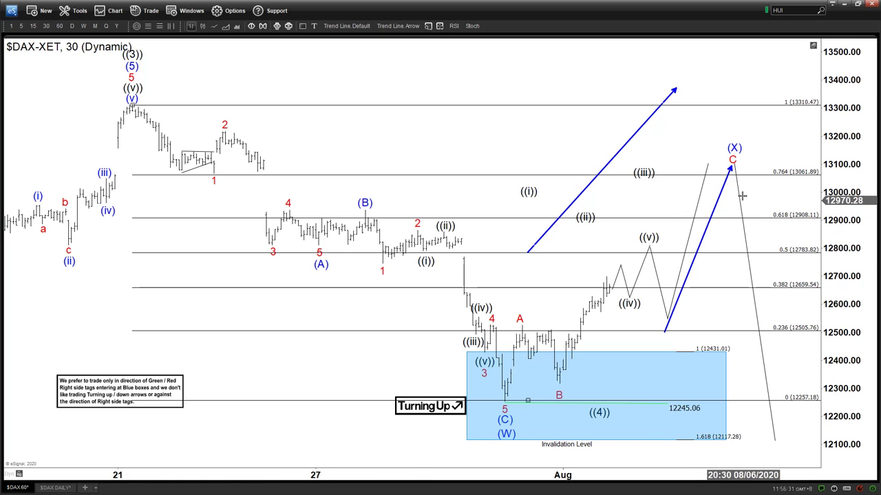
Remove the blue trend arrow leading to (X) and the upper arrow rising toward C.
right_click(721, 197)
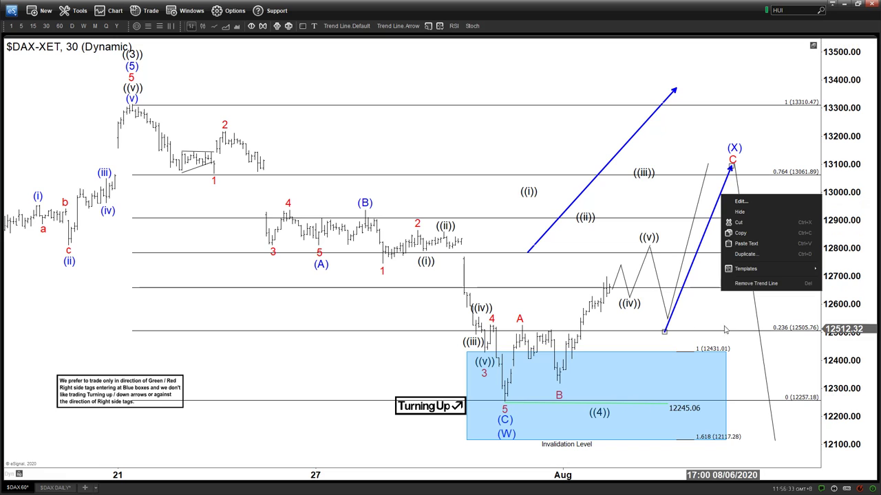
click(753, 282)
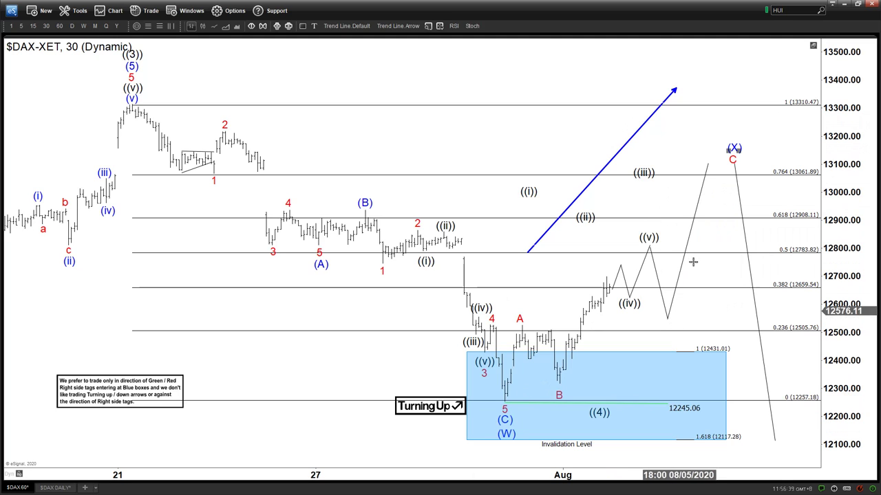
right_click(632, 140)
click(656, 229)
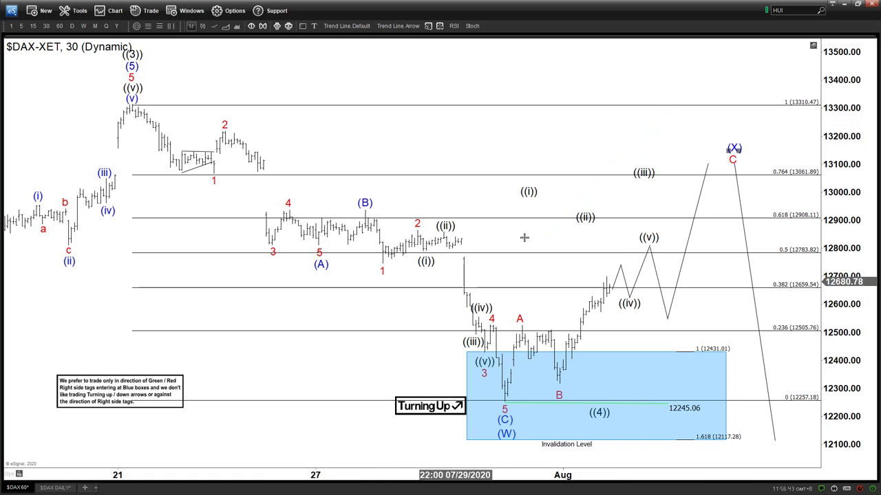